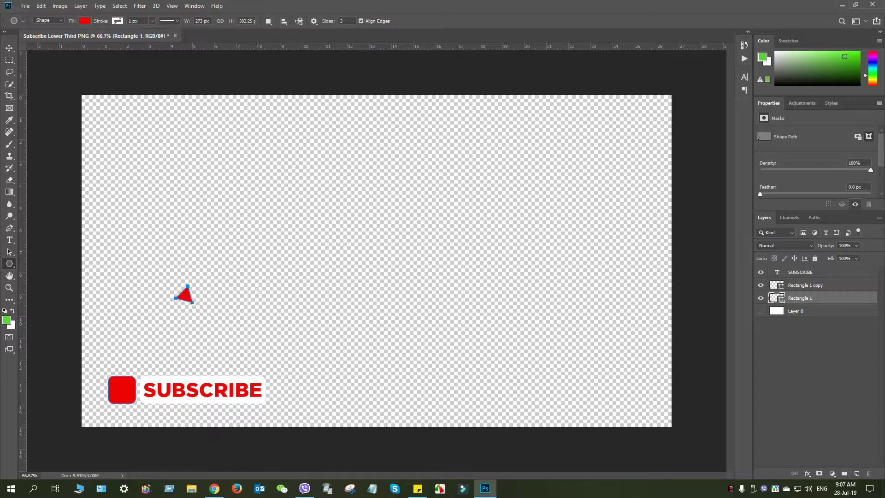
{"action": "left_click", "coordinate": [119, 21]}
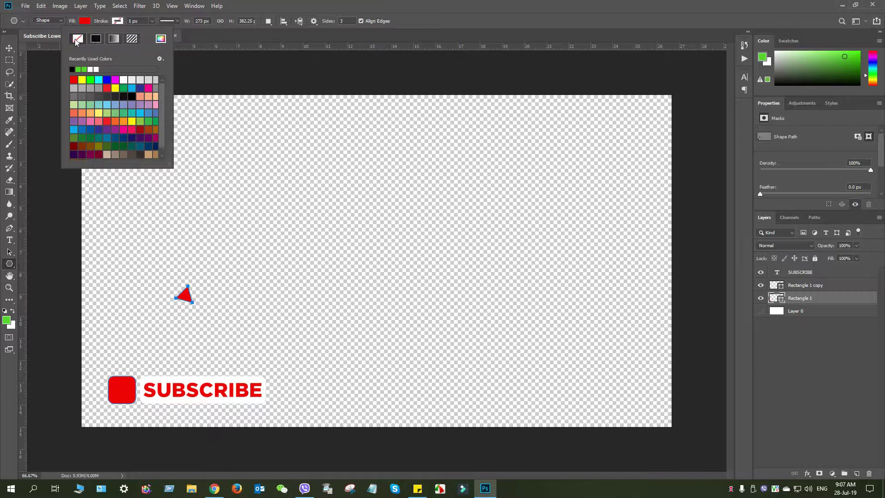
{"action": "left_click", "coordinate": [88, 20]}
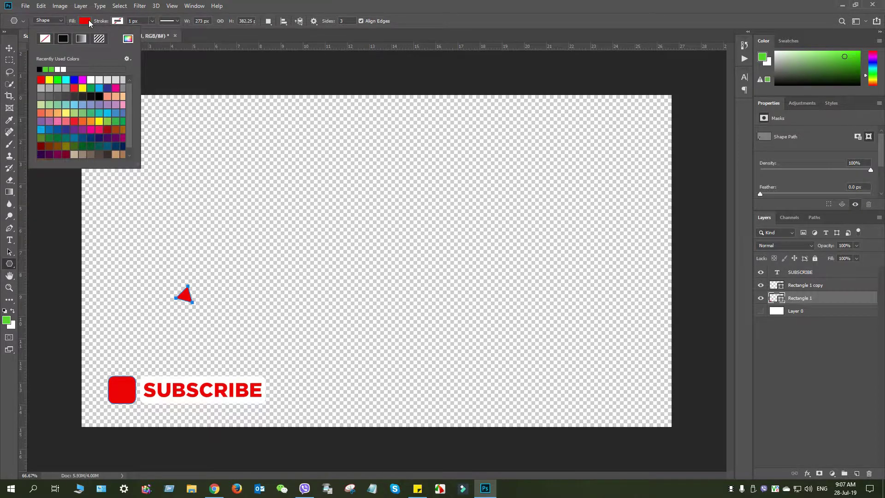
{"action": "left_click", "coordinate": [65, 69]}
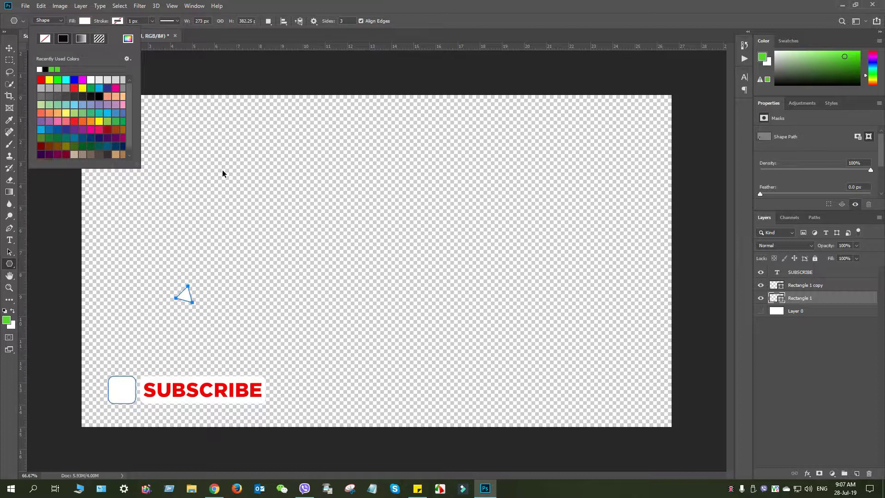
{"action": "left_click", "coordinate": [559, 4]}
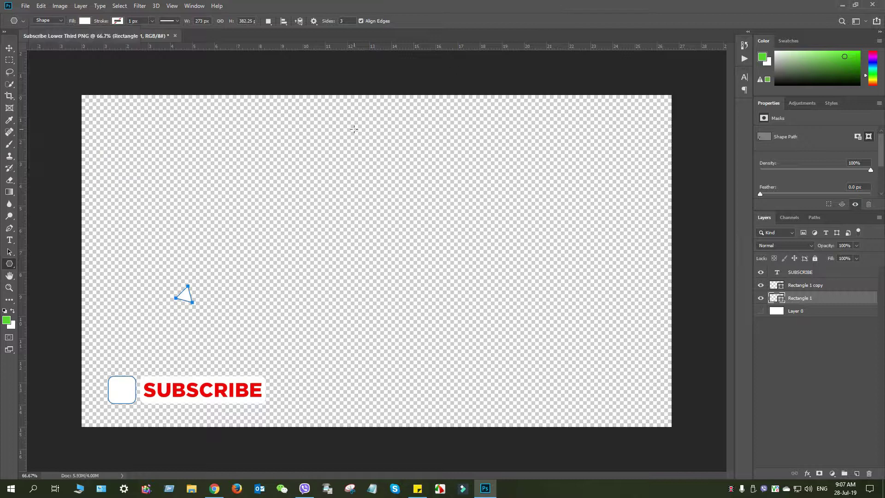
Step: Undo the triangle on the red square's layer and draw a white triangle about 47 by 55 px on a new layer above Layer 0
{"action": "key", "text": "ctrl+z"}
{"action": "key", "text": "ctrl+z"}
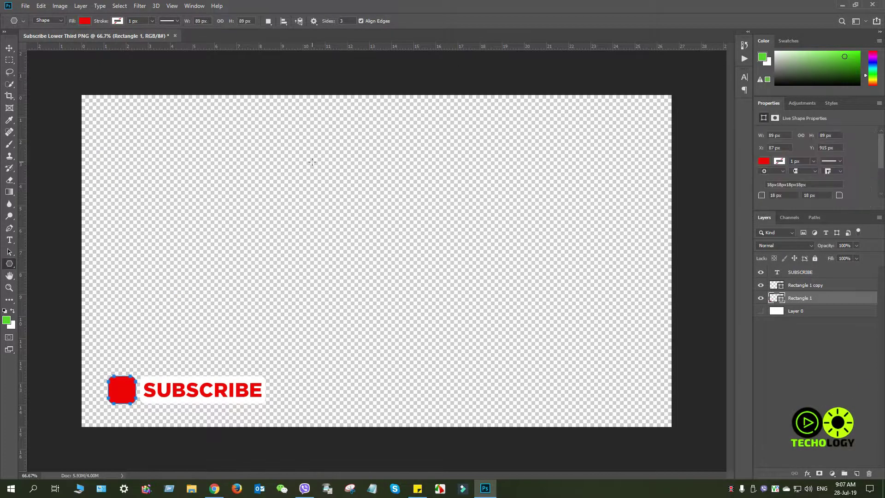
{"action": "left_click", "coordinate": [783, 313]}
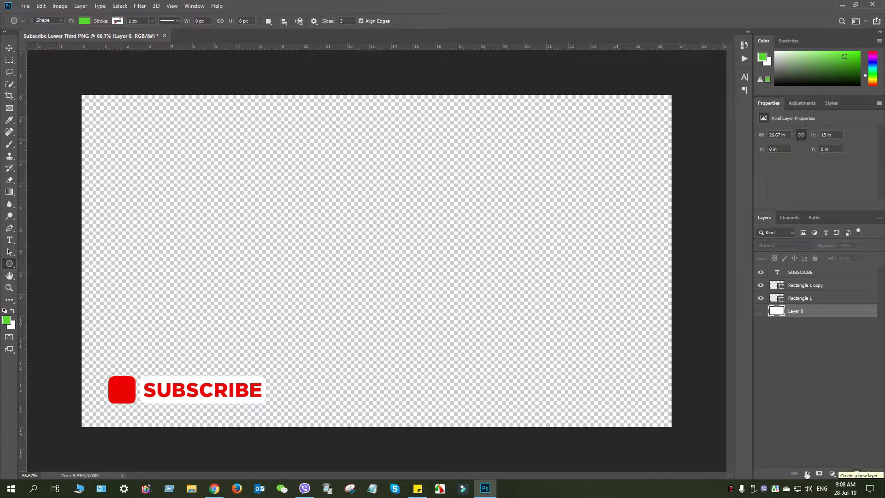
{"action": "left_click", "coordinate": [857, 473]}
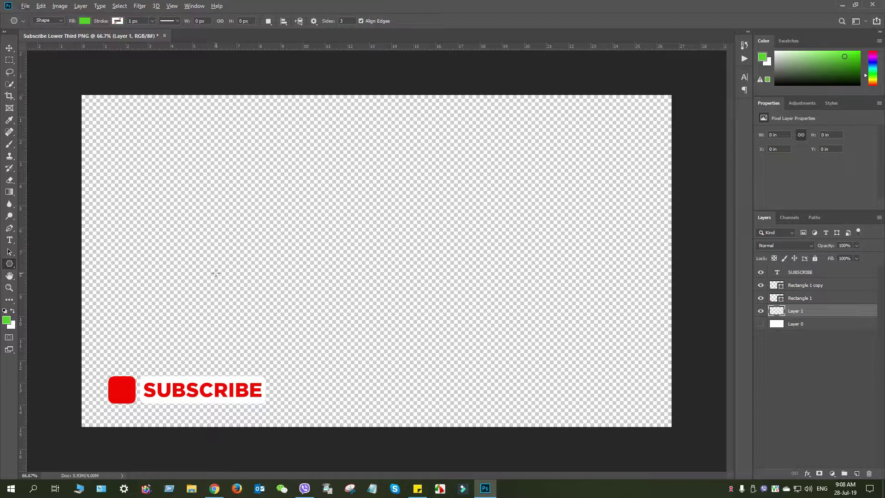
{"action": "left_click_drag", "start_coordinate": [215, 273], "coordinate": [225, 274]}
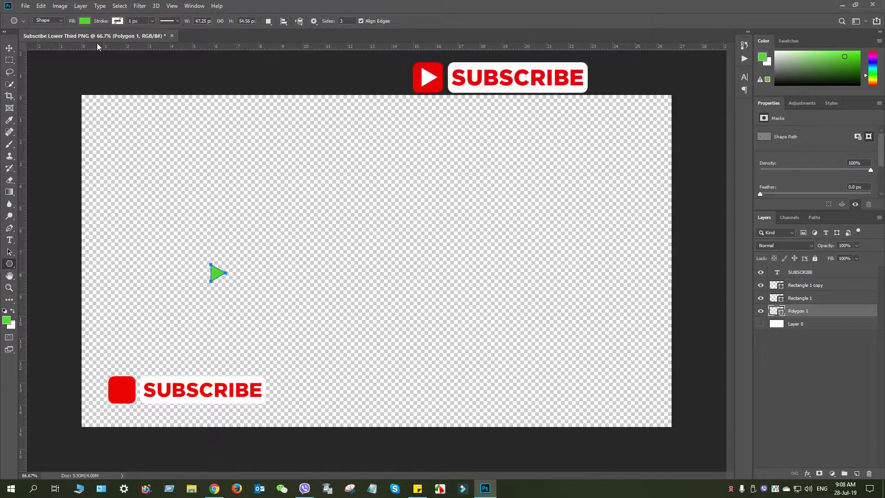
{"action": "left_click", "coordinate": [118, 21]}
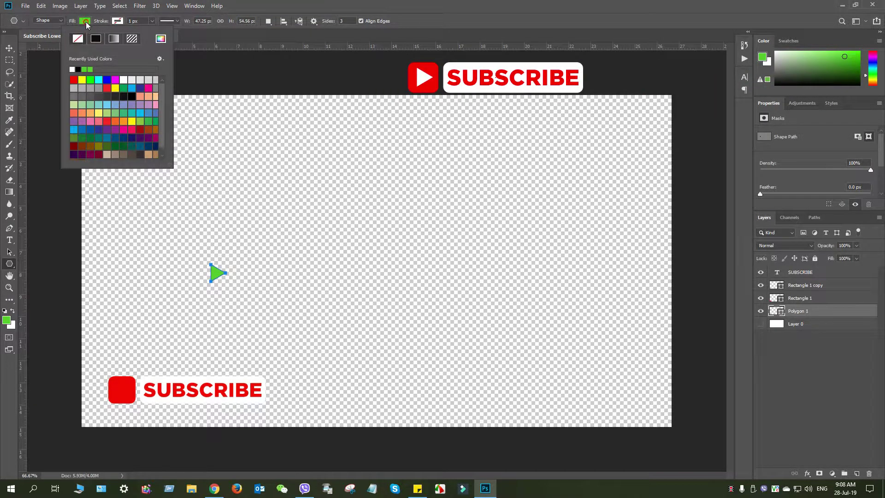
{"action": "left_click", "coordinate": [84, 22]}
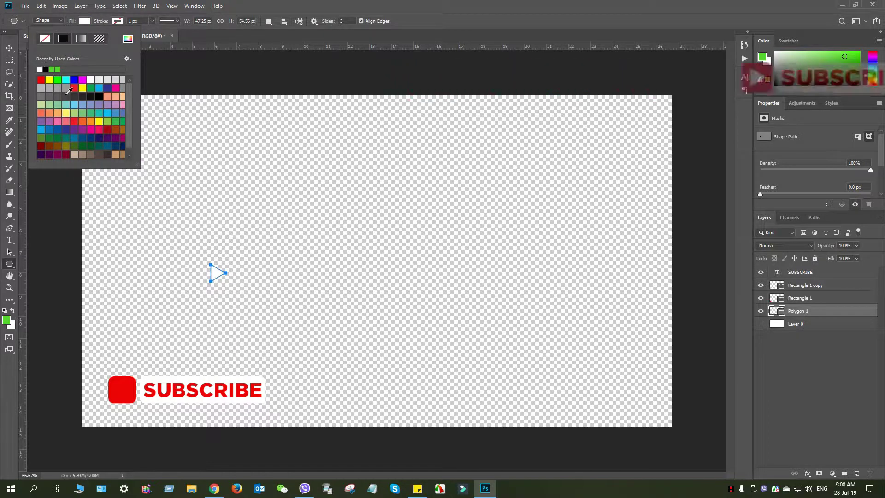
Step: Centre the white triangle on the red square as a play symbol, with its layer directly above Rectangle 1
{"action": "key", "text": "v"}
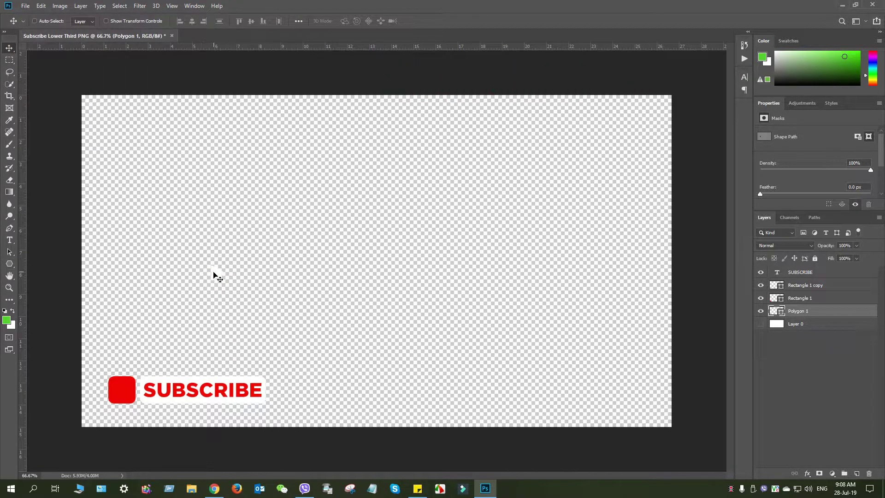
{"action": "left_click_drag", "start_coordinate": [215, 272], "coordinate": [118, 391]}
{"action": "left_click_drag", "start_coordinate": [816, 315], "coordinate": [816, 297]}
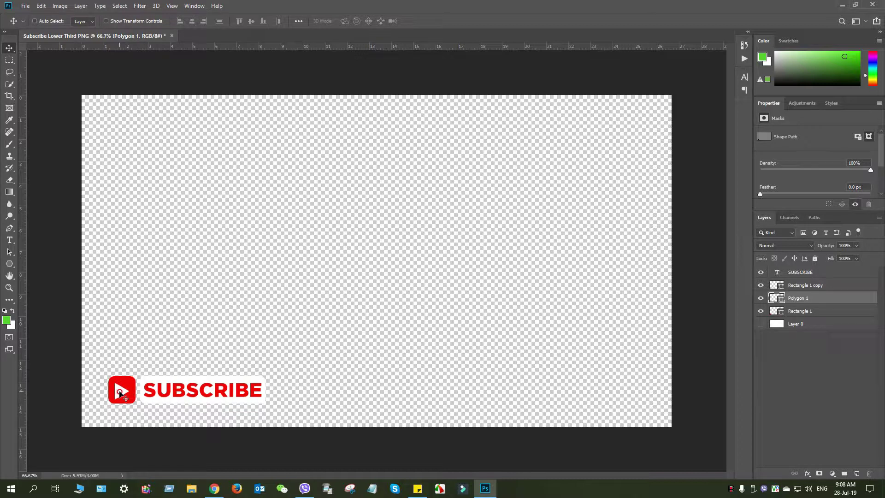
{"action": "left_click_drag", "start_coordinate": [120, 392], "coordinate": [122, 391]}
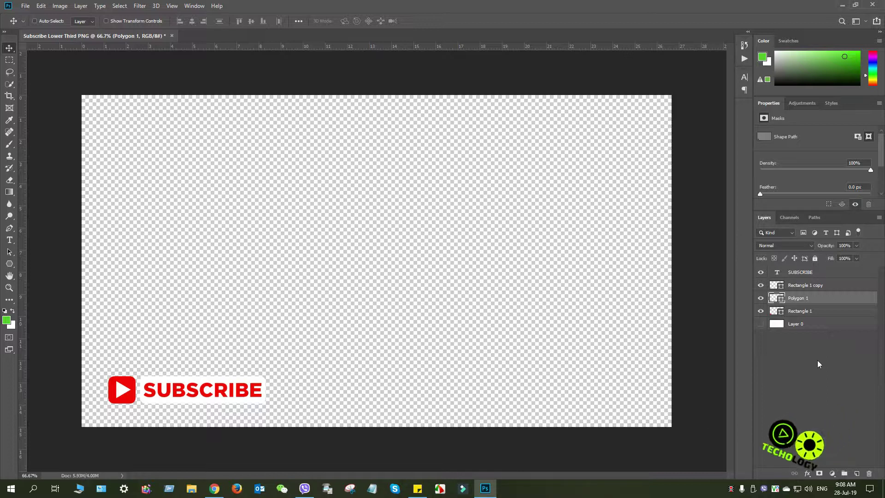
Step: Crop the canvas tightly around the red play square and the SUBSCRIBE label
{"action": "left_click", "coordinate": [837, 286]}
{"action": "left_click", "coordinate": [839, 272]}
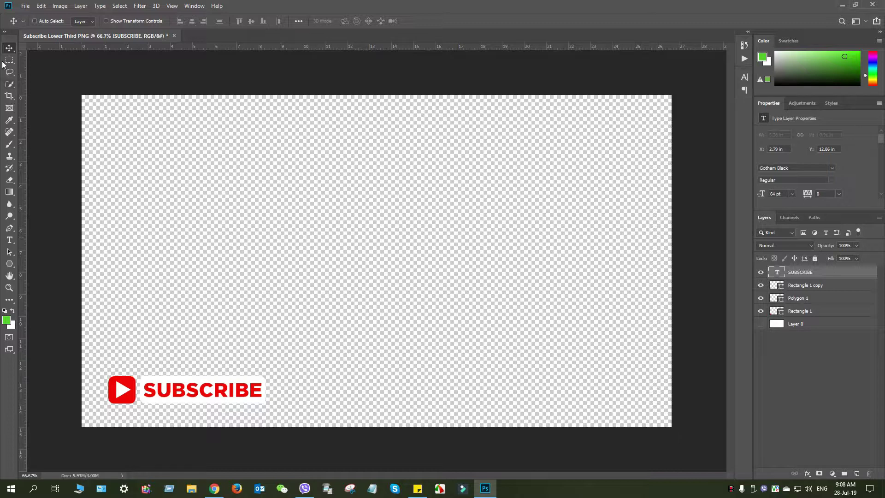
{"action": "left_click", "coordinate": [9, 98]}
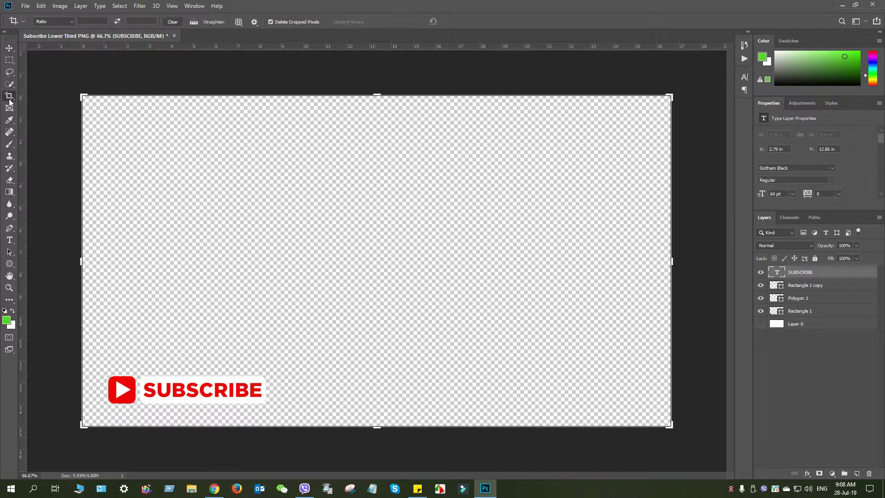
{"action": "left_click_drag", "start_coordinate": [379, 95], "coordinate": [341, 234]}
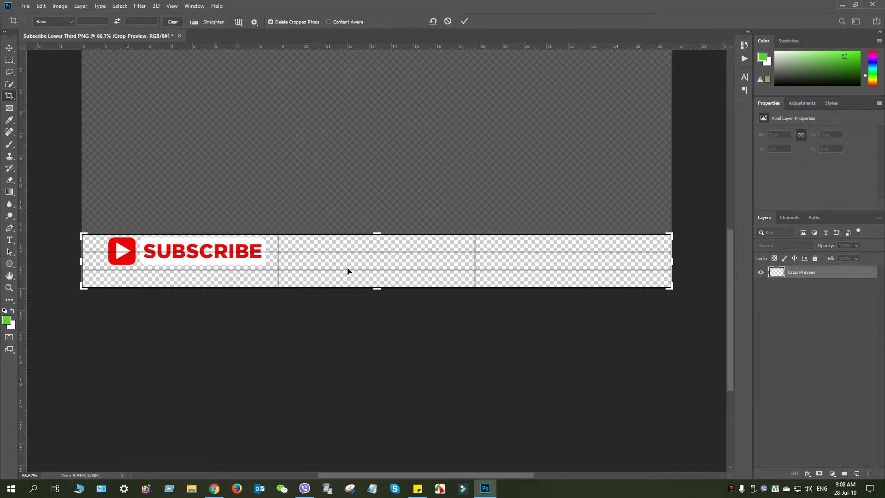
{"action": "left_click_drag", "start_coordinate": [371, 288], "coordinate": [386, 280]}
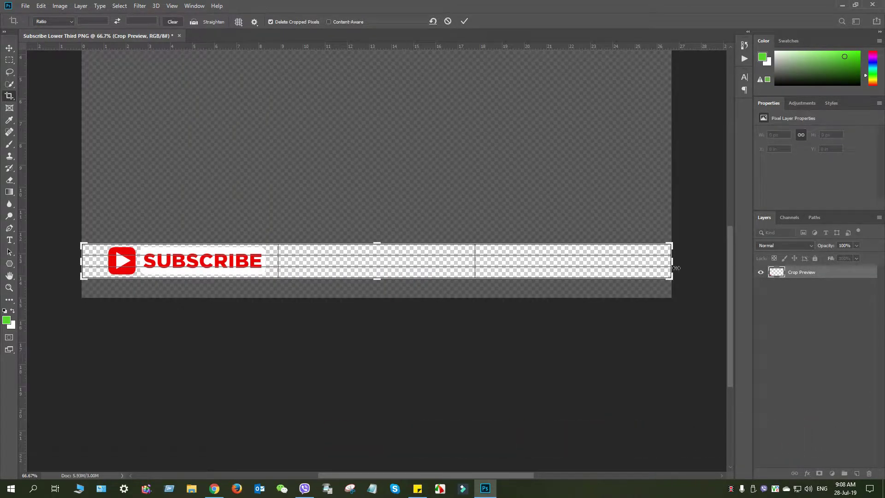
{"action": "left_click_drag", "start_coordinate": [673, 262], "coordinate": [472, 271]}
{"action": "left_click_drag", "start_coordinate": [282, 264], "coordinate": [294, 264]}
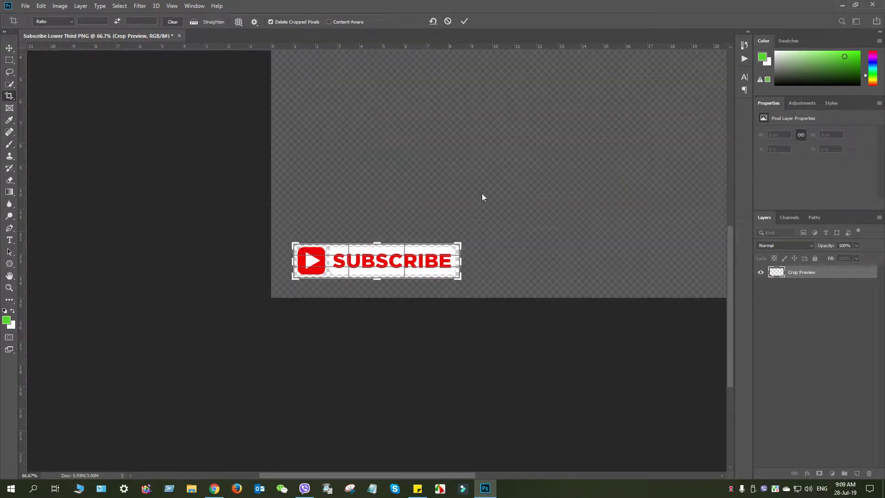
{"action": "left_click", "coordinate": [465, 21]}
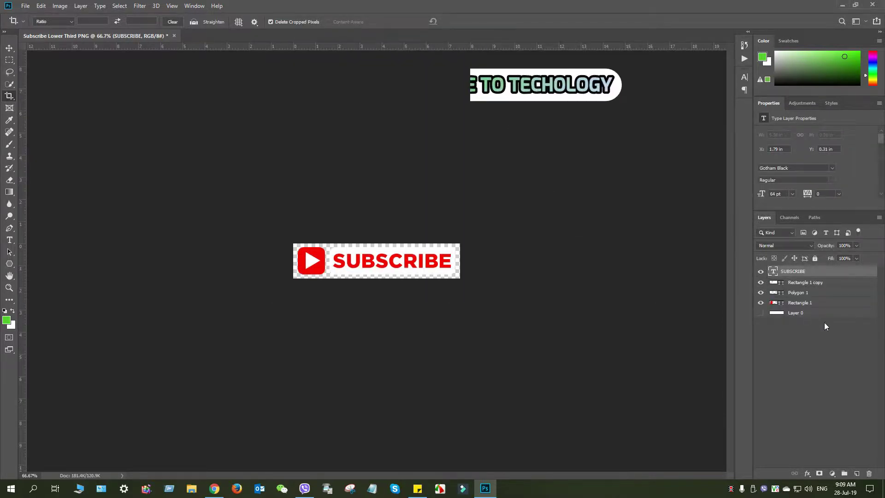
Step: Save the image to the Desktop as a PNG named Subscribe Lower Third PNG, using the large file size option
{"action": "left_click", "coordinate": [26, 6]}
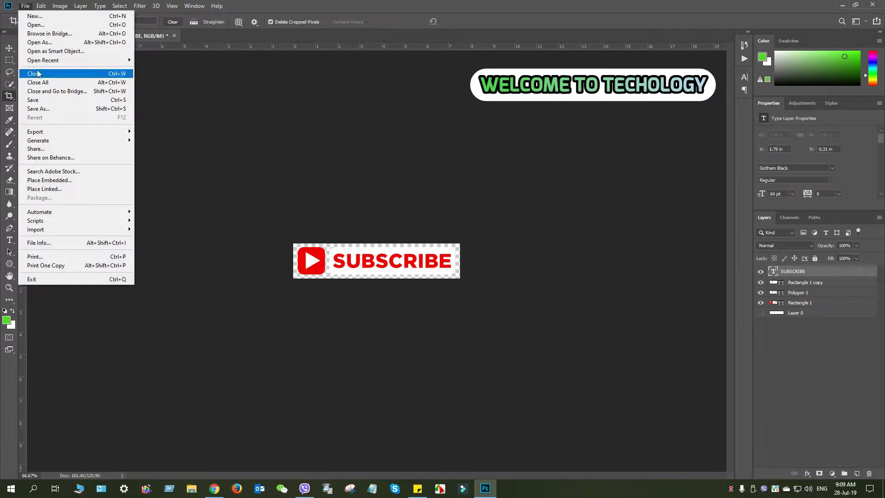
{"action": "left_click", "coordinate": [39, 108]}
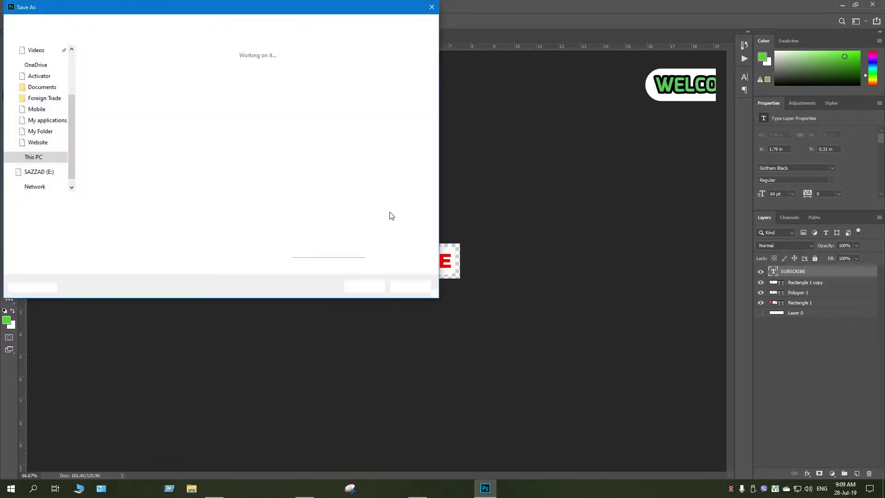
{"action": "left_click", "coordinate": [217, 213]}
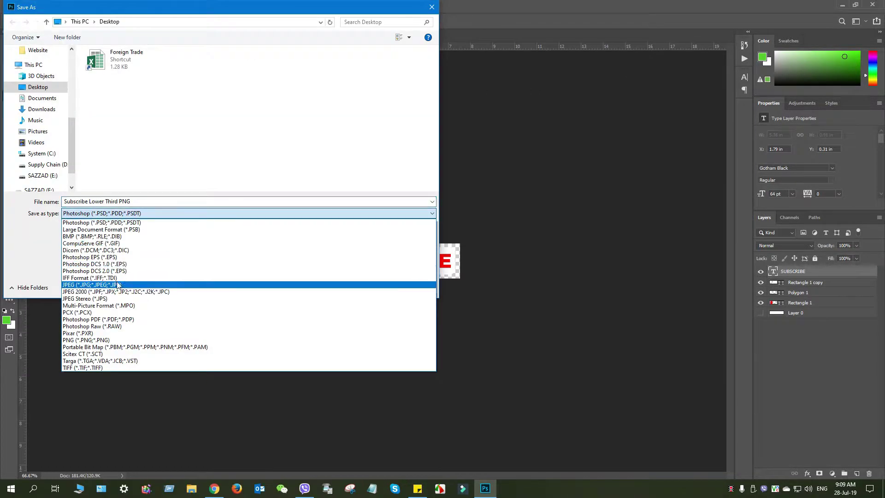
{"action": "left_click", "coordinate": [98, 343]}
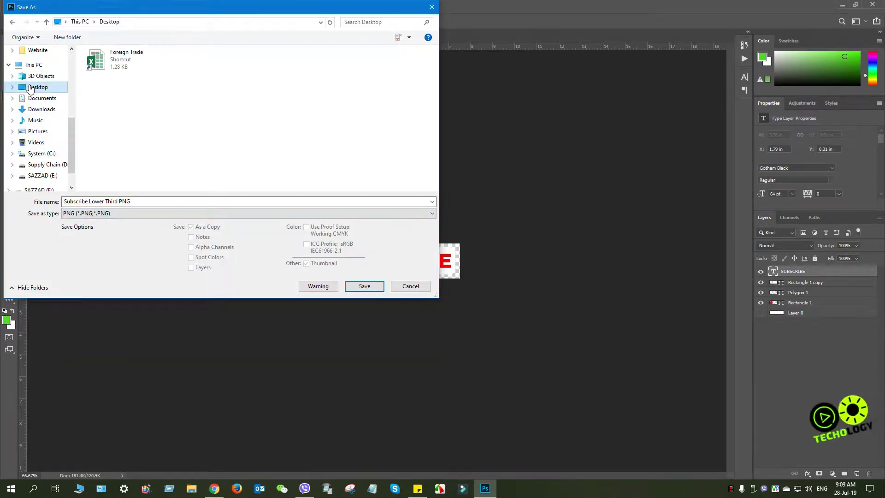
{"action": "left_click", "coordinate": [370, 286]}
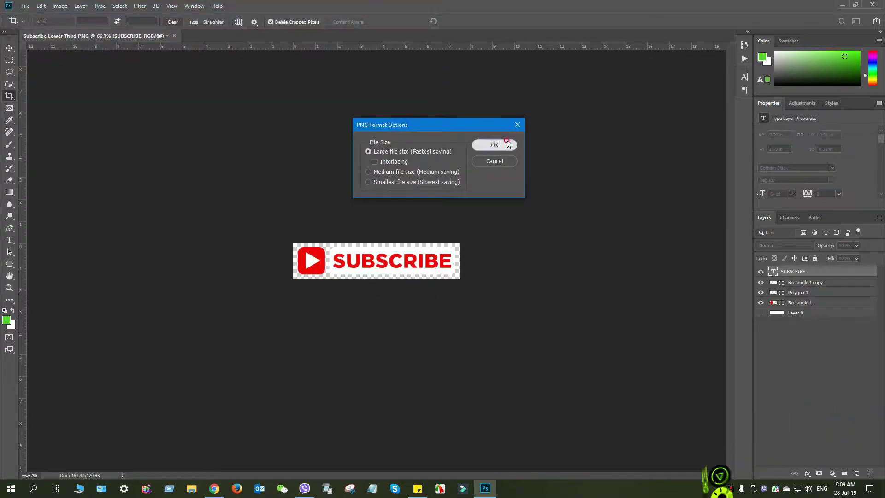
{"action": "left_click", "coordinate": [507, 145]}
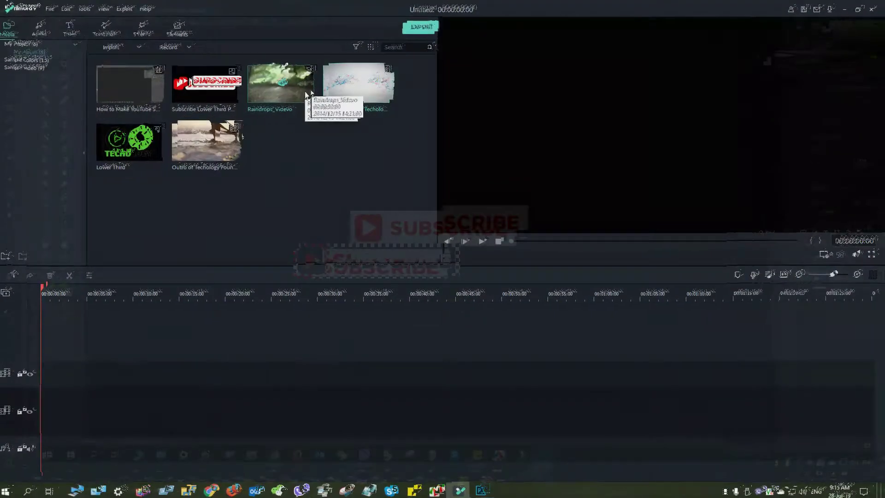
Step: Switch to Filmora9, place the Raindrops_Videvo clip at the start of video track 1 and cut off everything after 00:00:07:14
{"action": "left_click_drag", "start_coordinate": [285, 80], "coordinate": [46, 411]}
{"action": "left_click", "coordinate": [469, 253]}
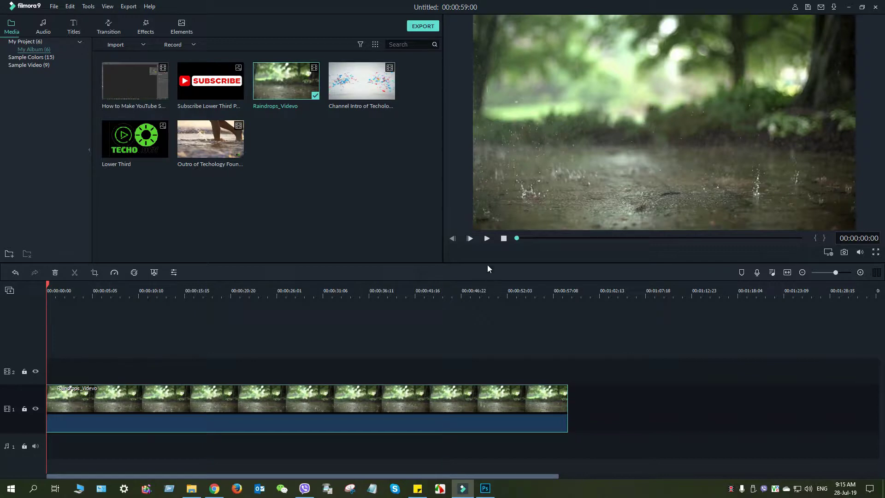
{"action": "left_click", "coordinate": [487, 238]}
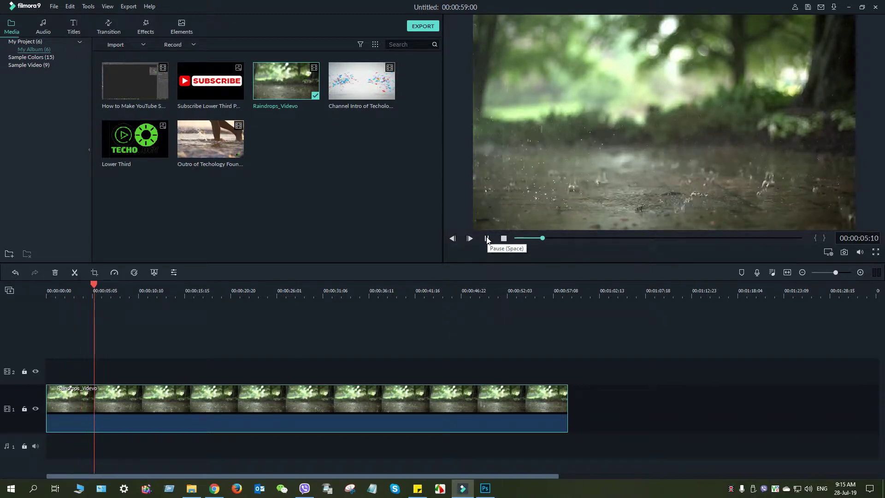
{"action": "left_click", "coordinate": [486, 238]}
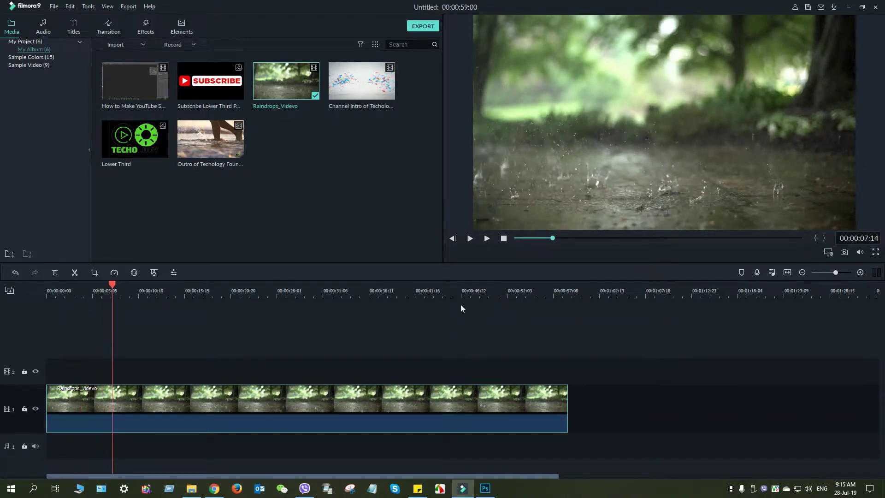
{"action": "left_click", "coordinate": [74, 272]}
{"action": "left_click", "coordinate": [176, 395]}
{"action": "key", "text": "Delete"}
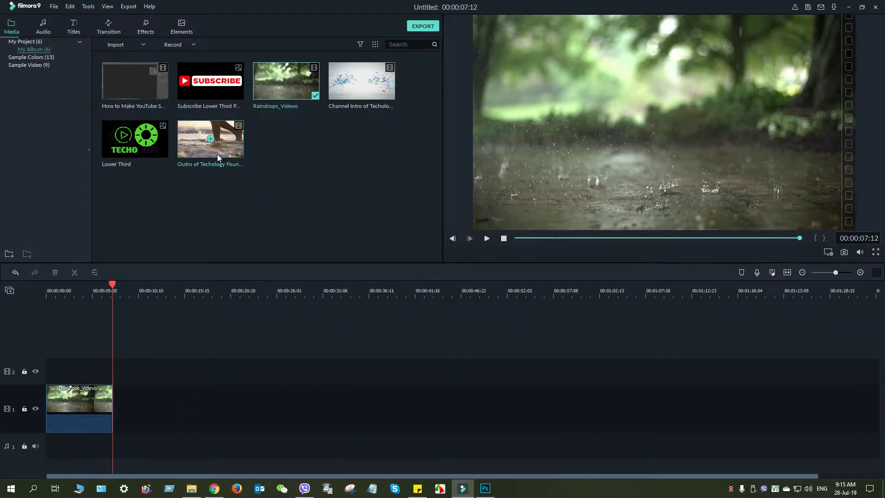
Step: Overlay the Subscribe Lower Third PNG on video track 2 across the rain clip, scaled to about a quarter width in the frame's lower-left corner
{"action": "left_click_drag", "start_coordinate": [219, 90], "coordinate": [112, 374]}
{"action": "double_click", "coordinate": [601, 115]}
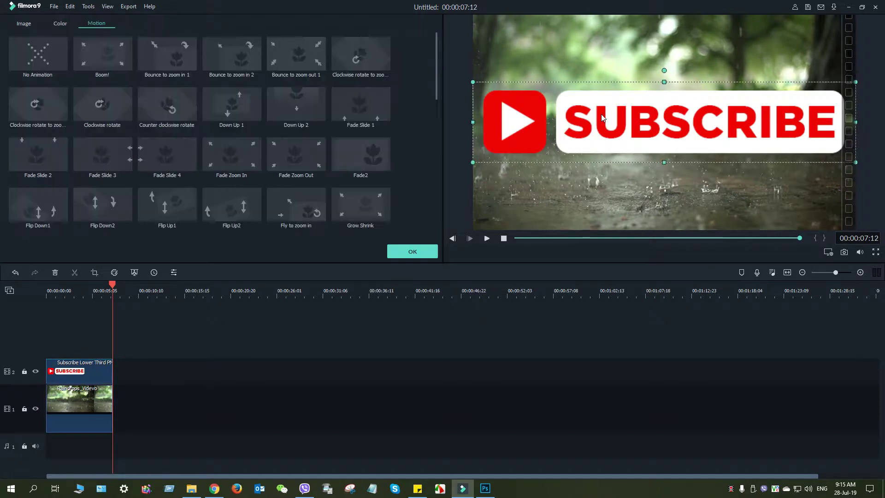
{"action": "left_click_drag", "start_coordinate": [474, 84], "coordinate": [531, 209]}
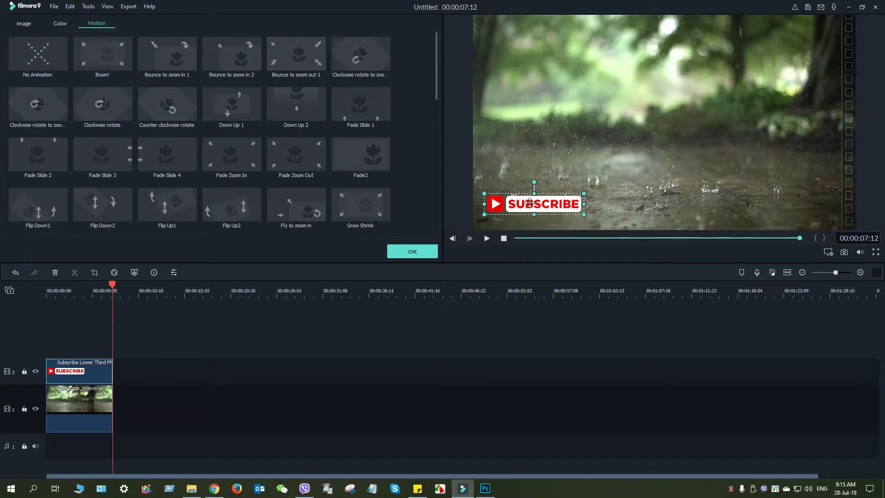
{"action": "left_click_drag", "start_coordinate": [530, 203], "coordinate": [531, 203]}
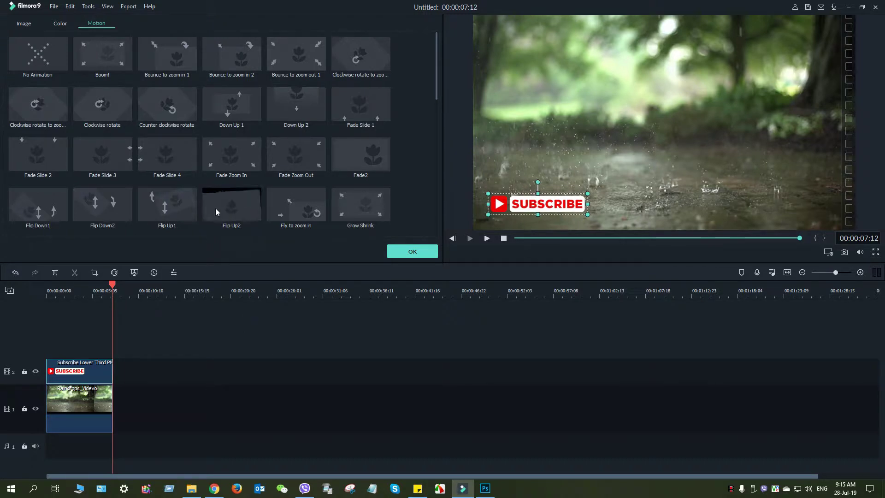
Step: Apply the Spin 2 motion to the subscribe image and play the result
{"action": "left_click_drag", "start_coordinate": [440, 70], "coordinate": [441, 149]}
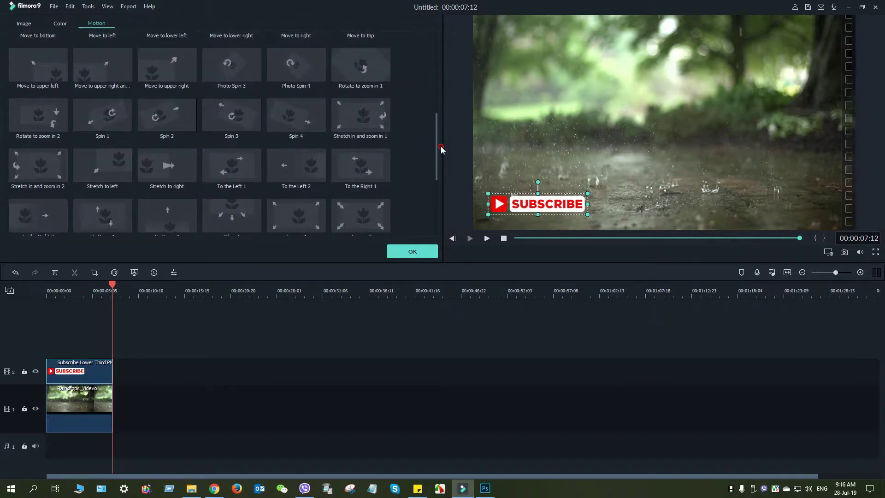
{"action": "left_click", "coordinate": [164, 110]}
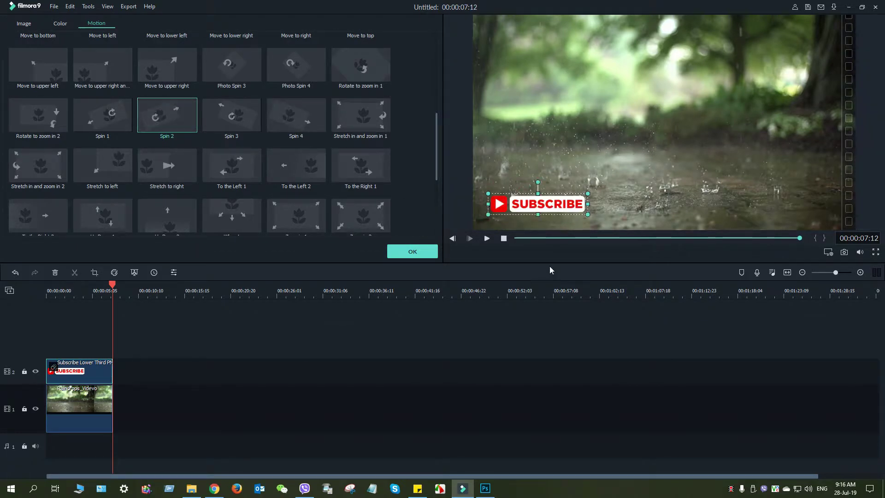
{"action": "left_click", "coordinate": [486, 238]}
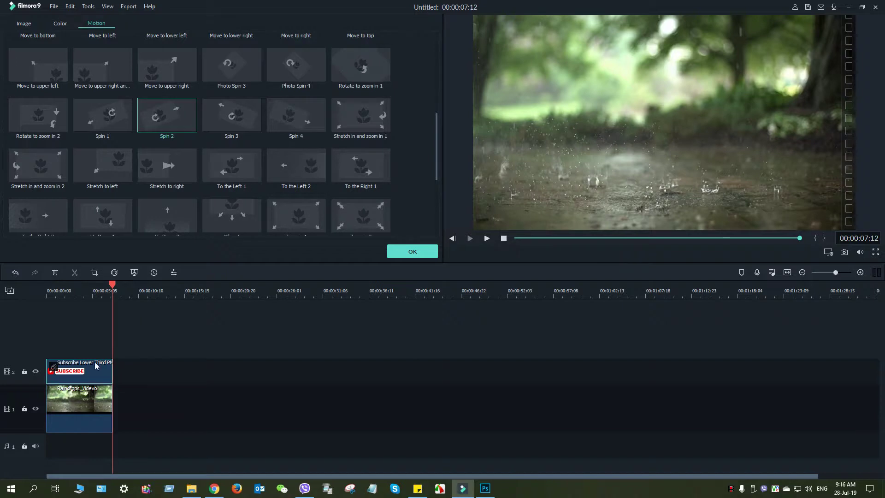
Step: Duplicate the rain clip together with its subscribe overlay and place the copies directly after the originals on their tracks
{"action": "left_click", "coordinate": [89, 394]}
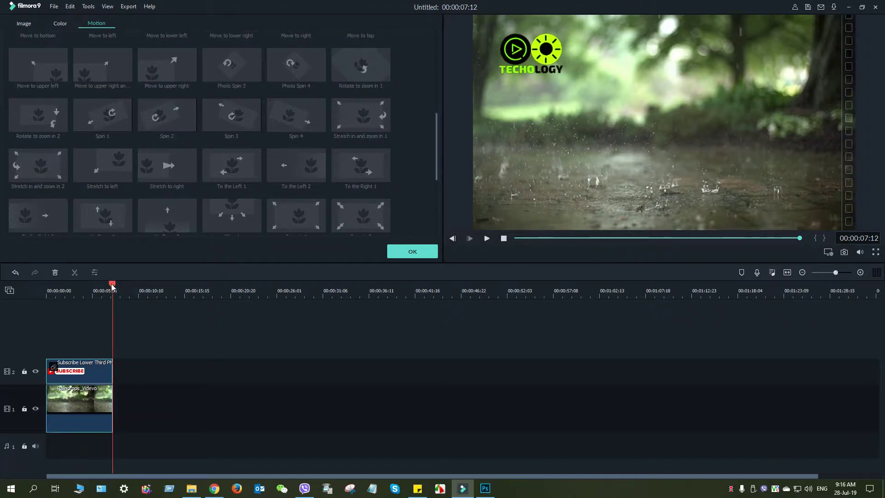
{"action": "left_click_drag", "start_coordinate": [112, 285], "coordinate": [127, 284]}
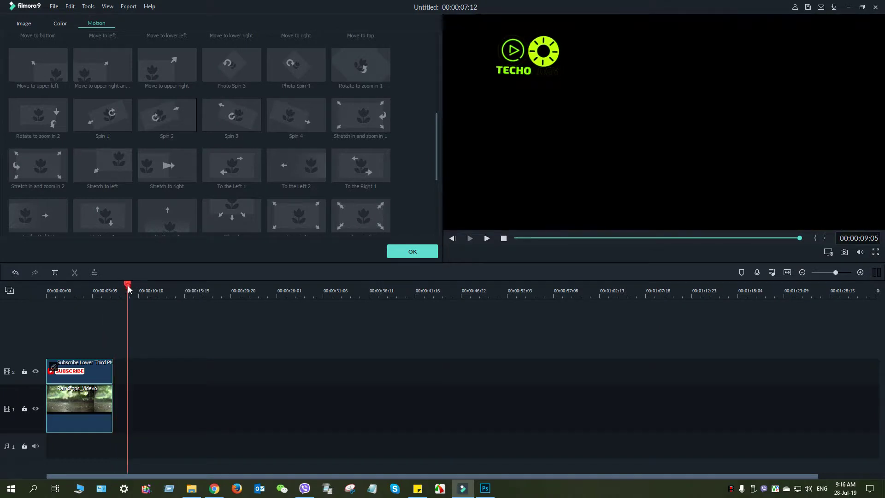
{"action": "key", "text": "ctrl+v"}
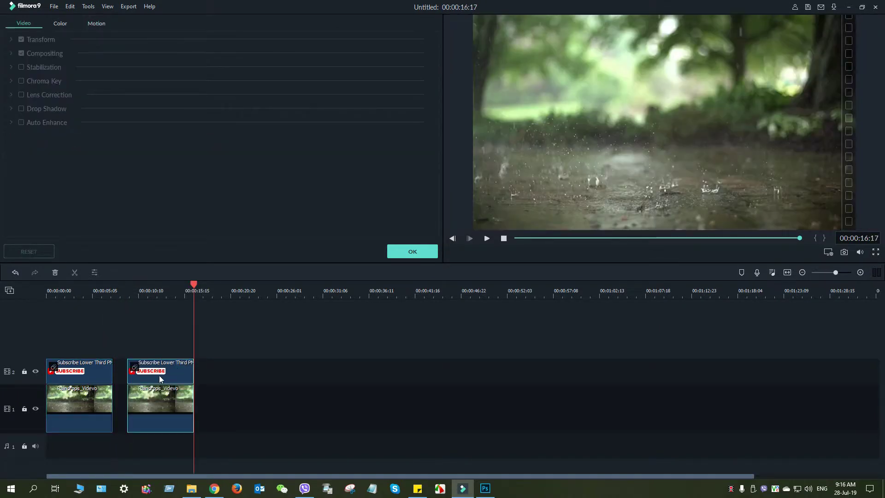
{"action": "left_click_drag", "start_coordinate": [160, 374], "coordinate": [152, 375]}
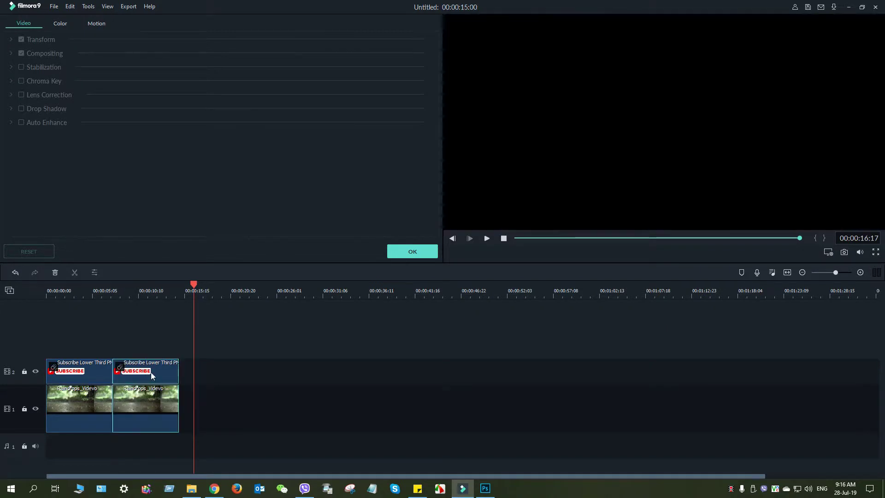
Step: Apply the Spin 1 motion to the second subscribe image, play the result and accept the change
{"action": "left_click", "coordinate": [144, 371]}
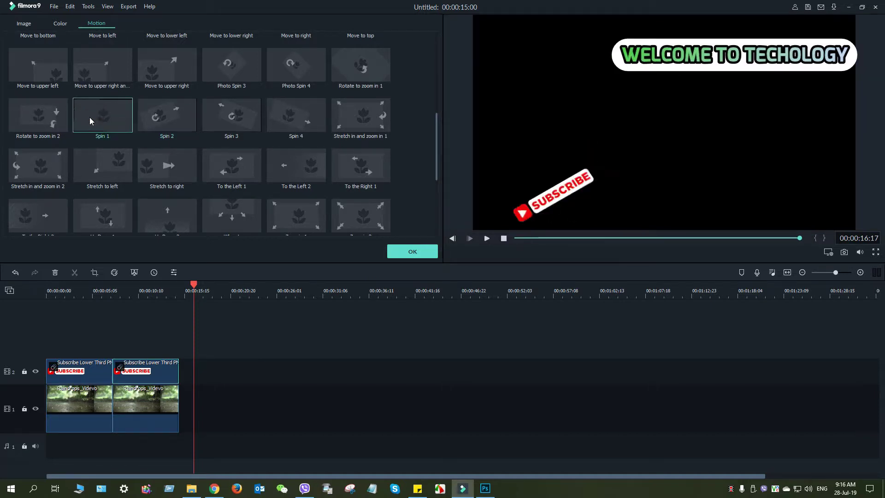
{"action": "left_click", "coordinate": [136, 291]}
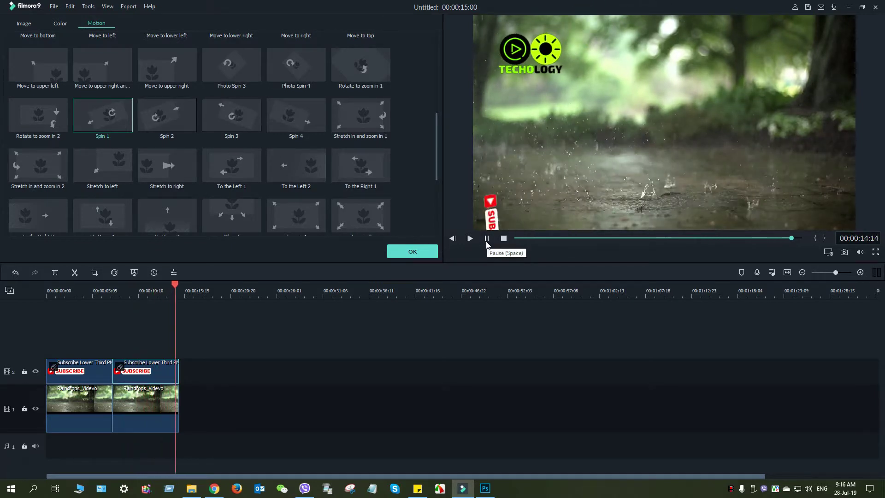
{"action": "left_click", "coordinate": [486, 243]}
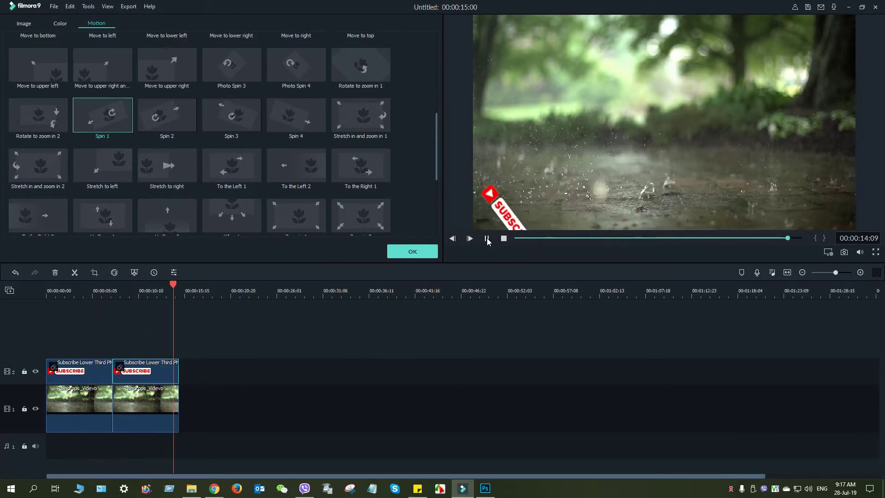
{"action": "left_click", "coordinate": [419, 254]}
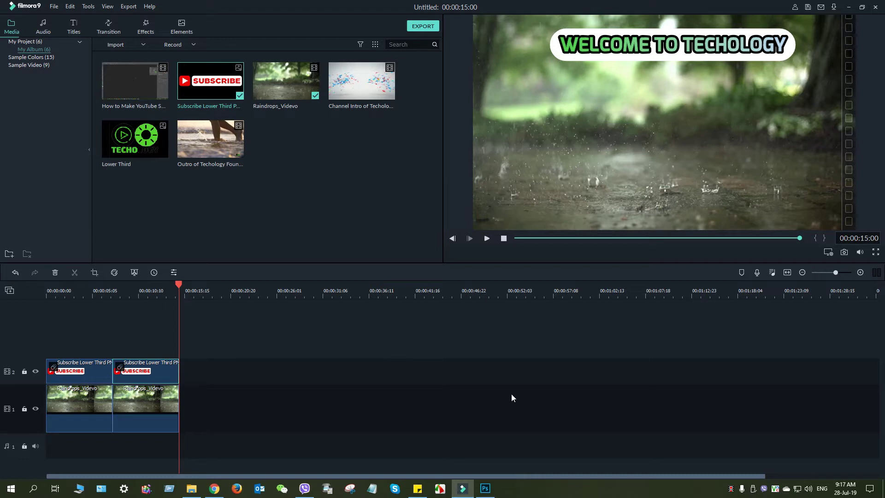
{"action": "right_click", "coordinate": [730, 490]}
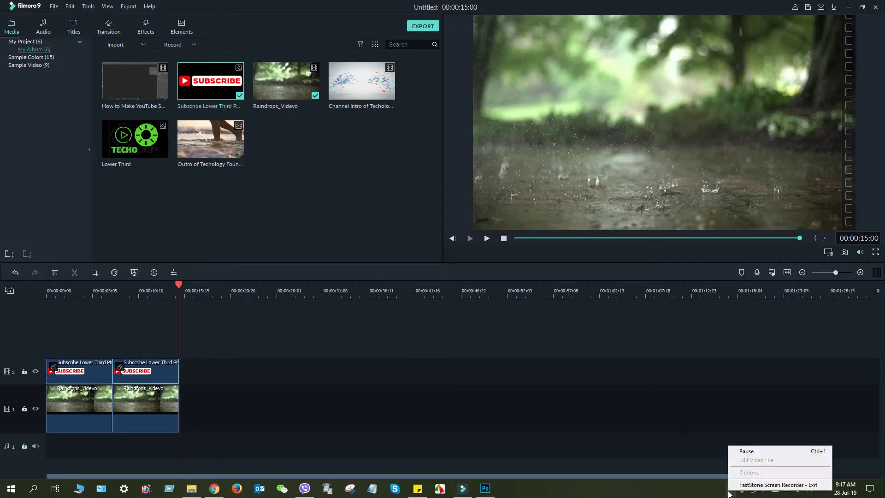
{"action": "left_click", "coordinate": [747, 451]}
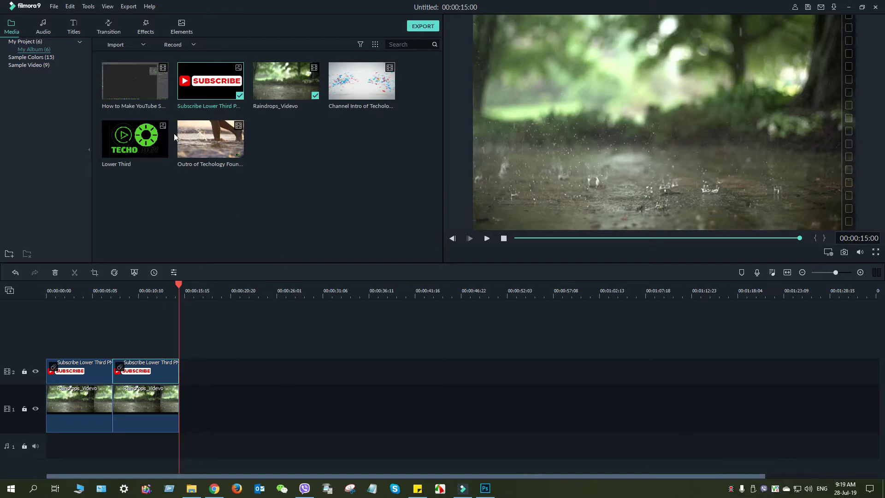
Step: Set up a local MP4 export of the project with the name Subscribe Lower Third
{"action": "left_click", "coordinate": [422, 26]}
{"action": "left_click_drag", "start_coordinate": [437, 167], "coordinate": [331, 167]}
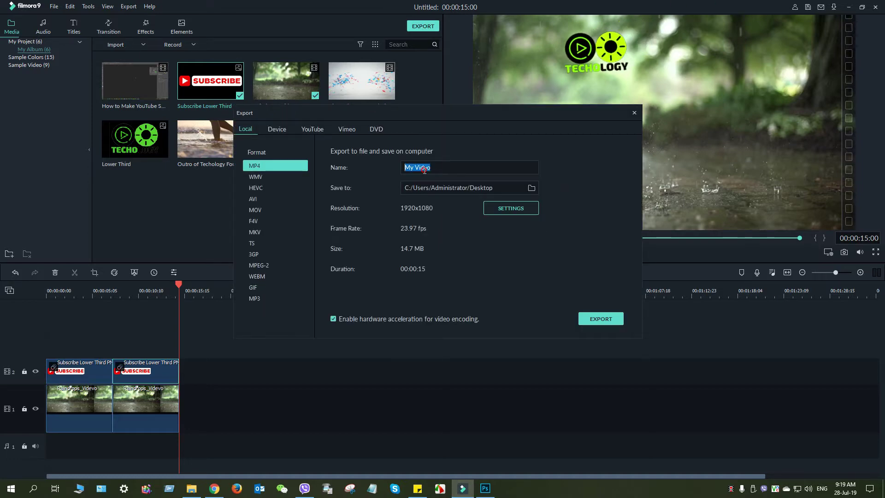
{"action": "type", "text": "S"}
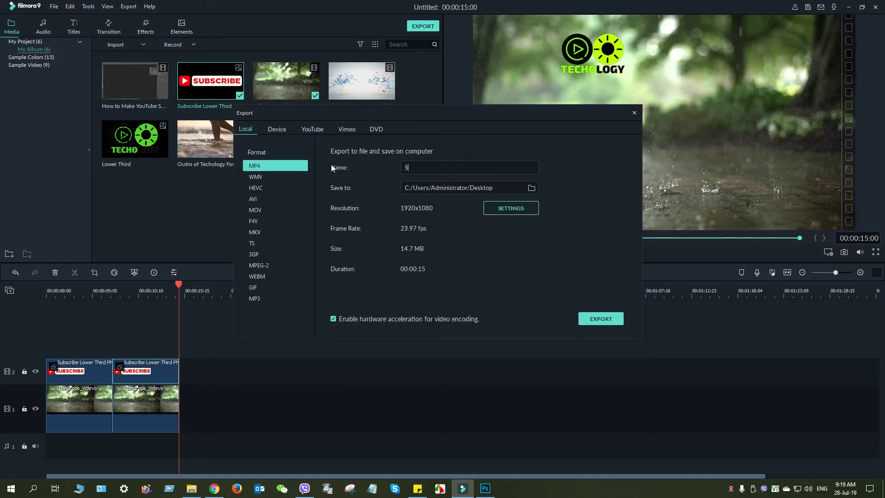
{"action": "type", "text": "ubscrib"}
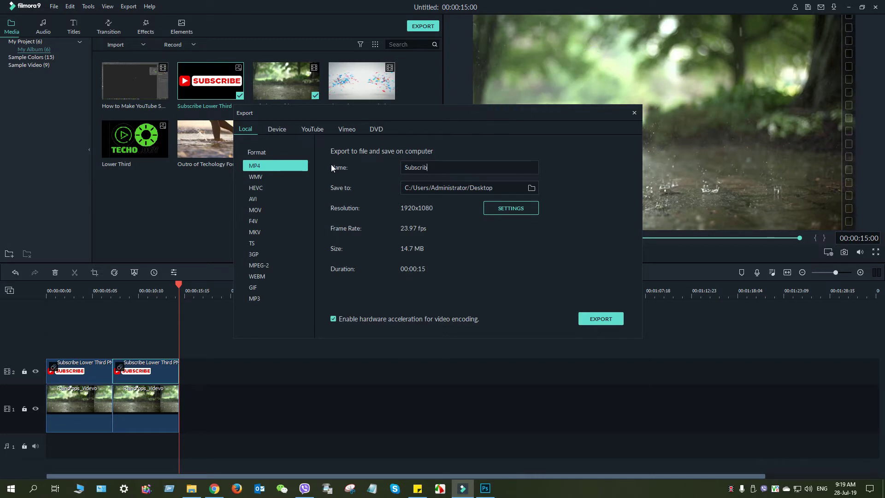
{"action": "type", "text": "e Lower Third"}
Step: Set the export quality to Best and start exporting the video to the Desktop
{"action": "left_click", "coordinate": [514, 208]}
{"action": "left_click", "coordinate": [369, 118]}
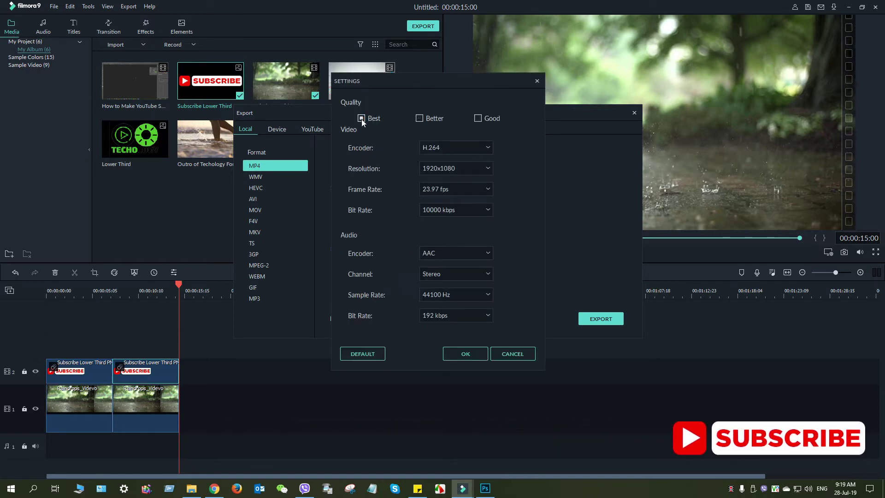
{"action": "left_click", "coordinate": [466, 351]}
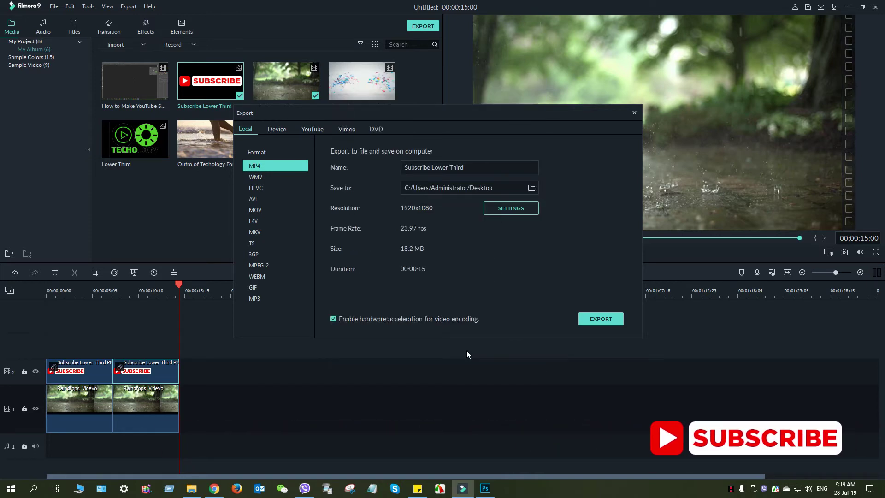
{"action": "left_click", "coordinate": [600, 319]}
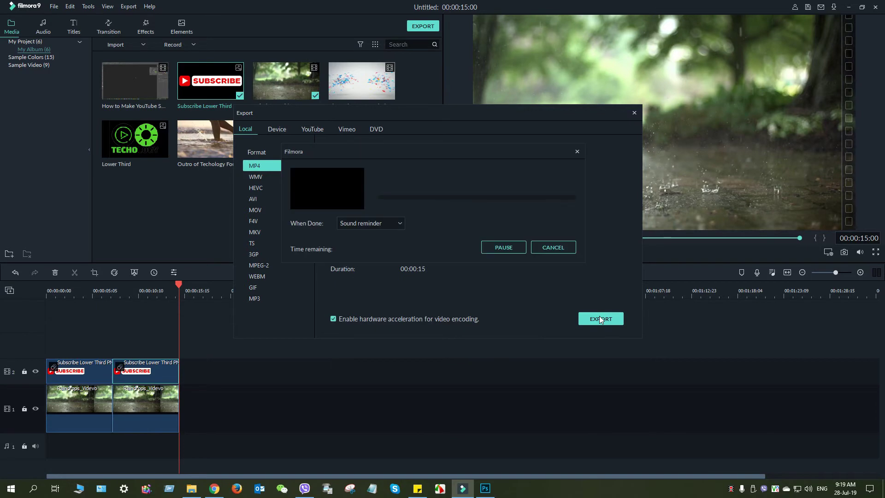